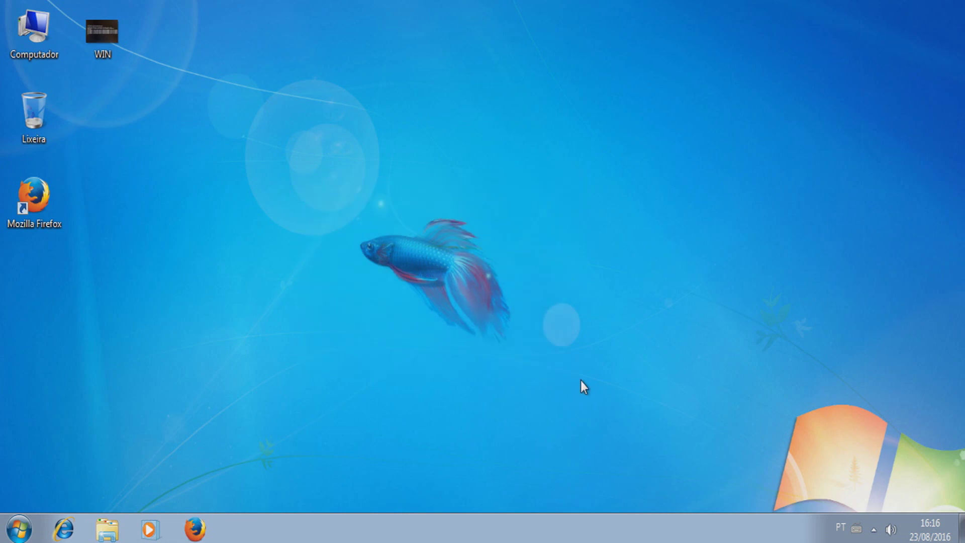
View the WIN picture of the startup disk-check message from the desktop and close it.
double_click(113, 52)
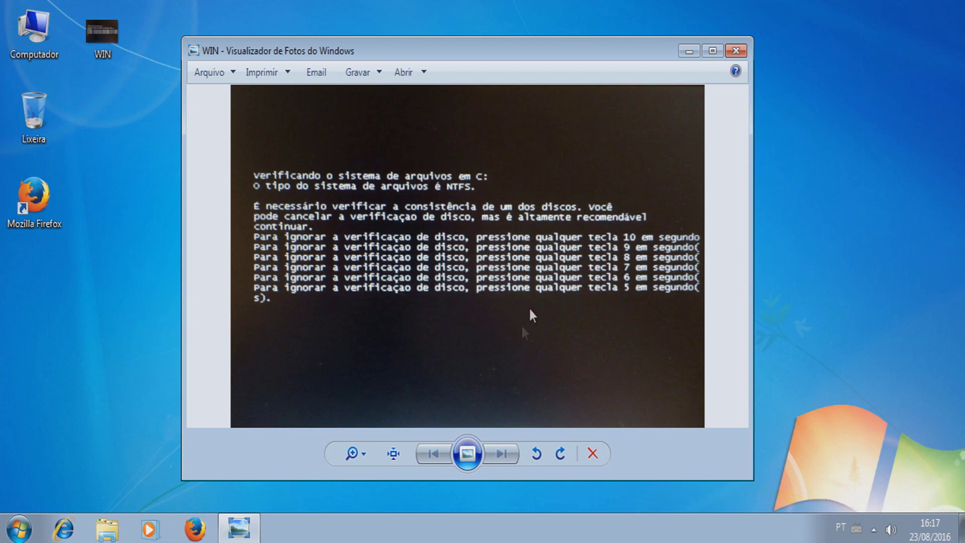
left_click(736, 51)
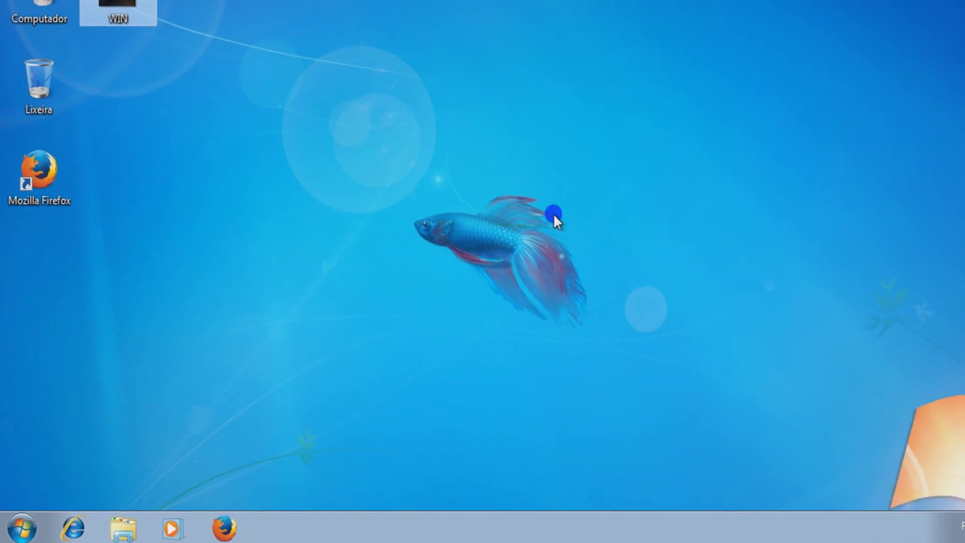
Search the Start menu for "executar", open the Executar dialog and move it toward the middle of the desktop.
left_click(31, 532)
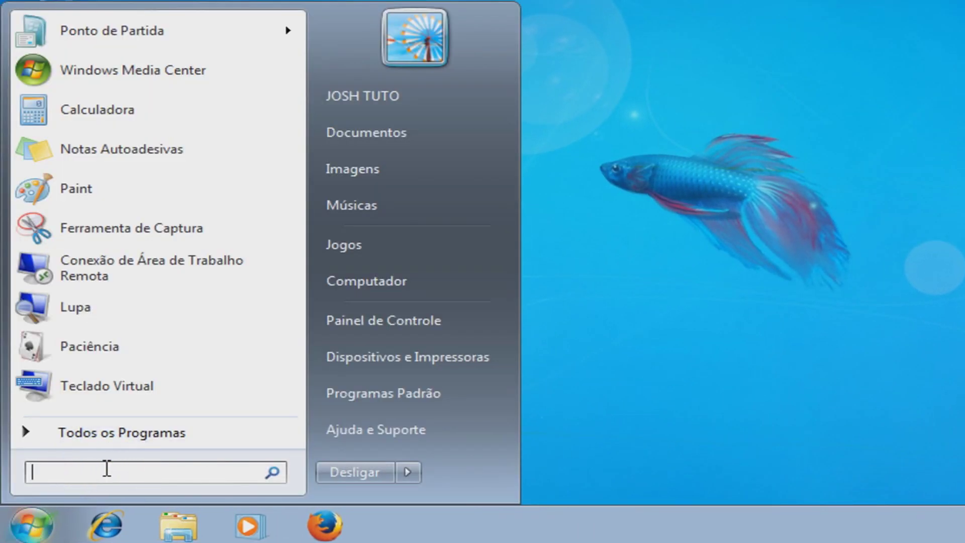
type("executar")
left_click_drag(129, 478, 28, 480)
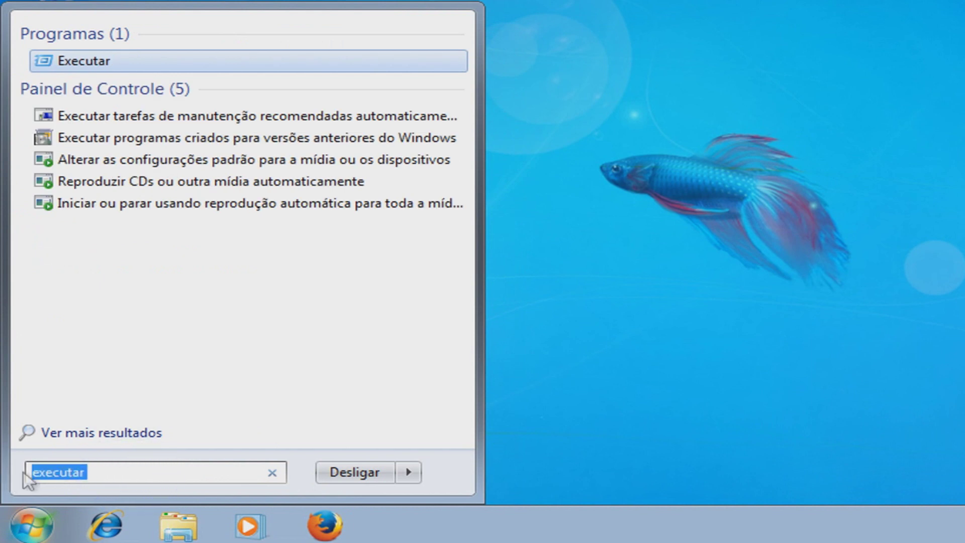
left_click(92, 471)
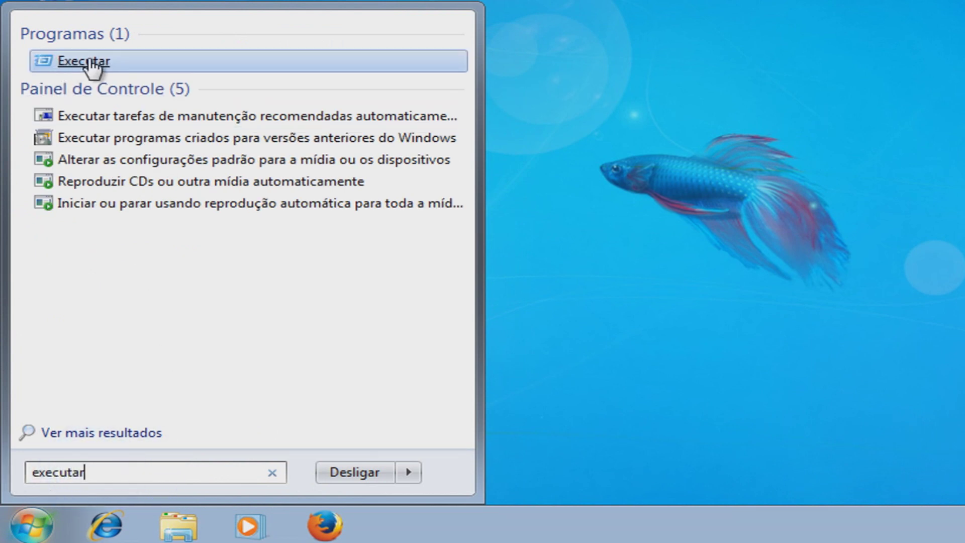
left_click(60, 62)
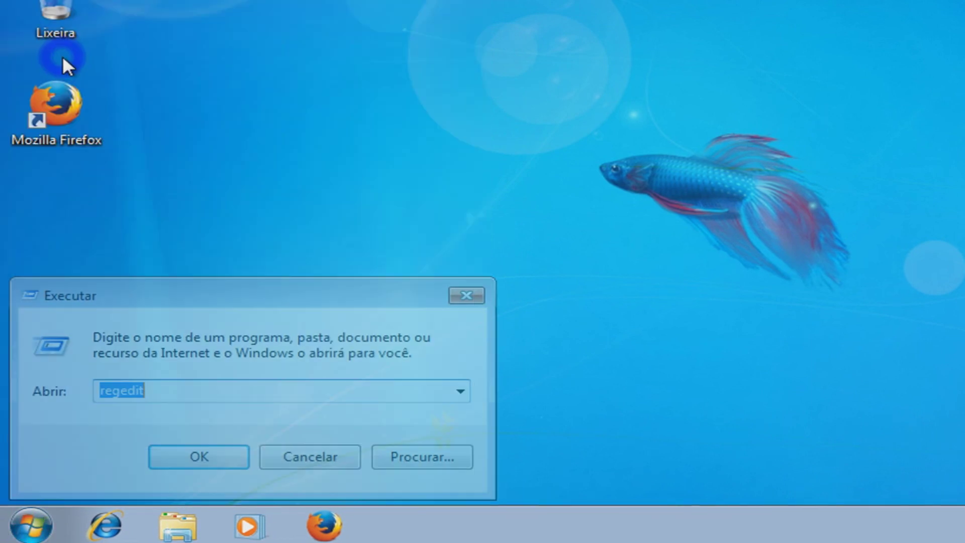
left_click_drag(168, 301, 407, 139)
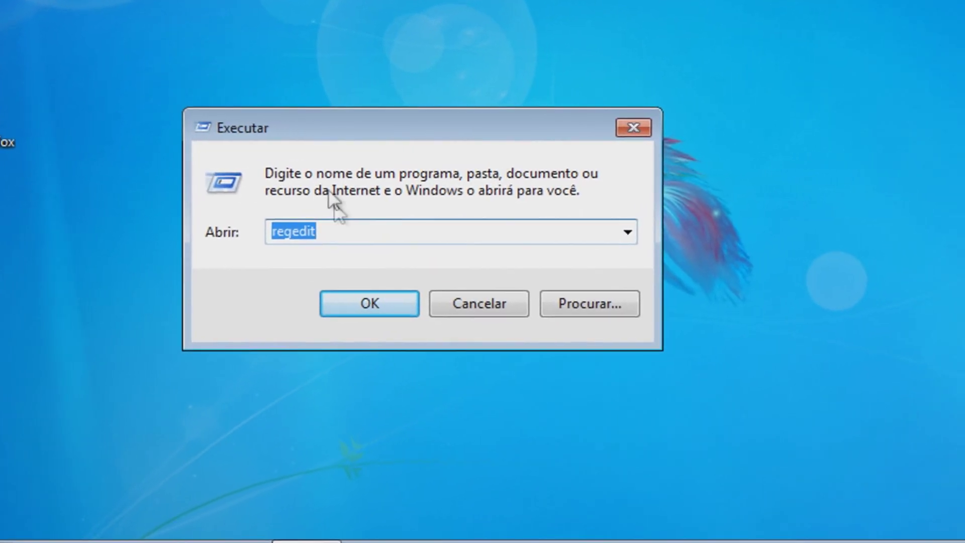
Run regedit from the Executar dialog and allow Editor do Registro to make changes to the computer.
left_click(325, 224)
left_click_drag(340, 234, 215, 257)
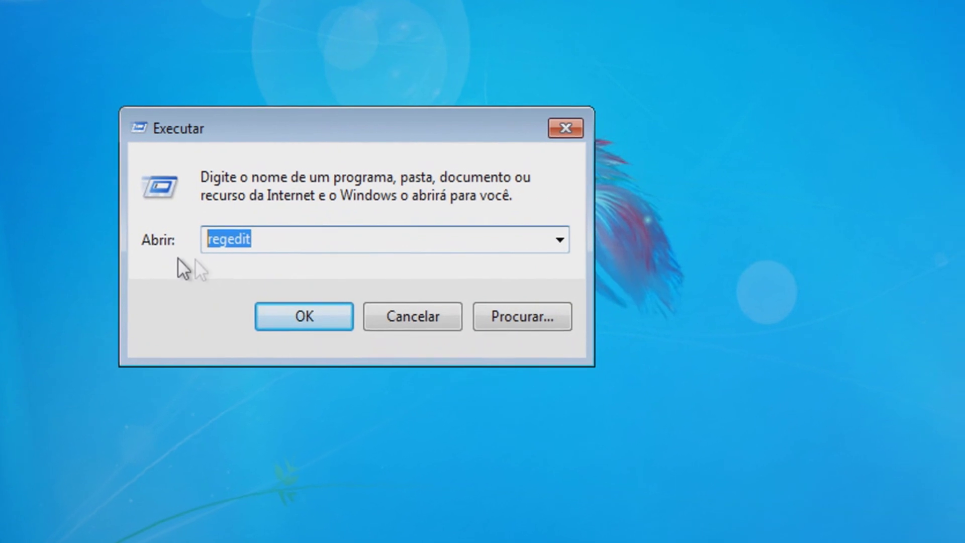
left_click(337, 234)
double_click(277, 243)
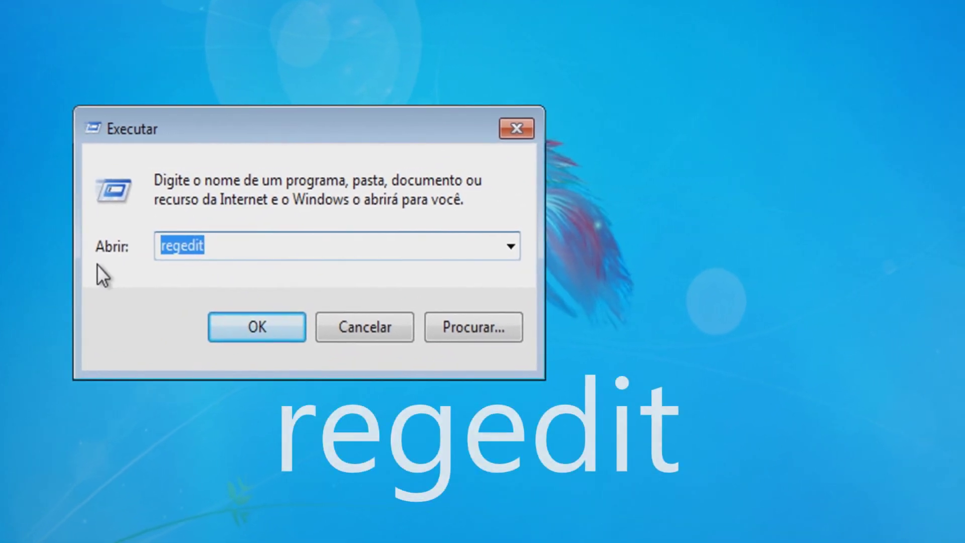
type("rege")
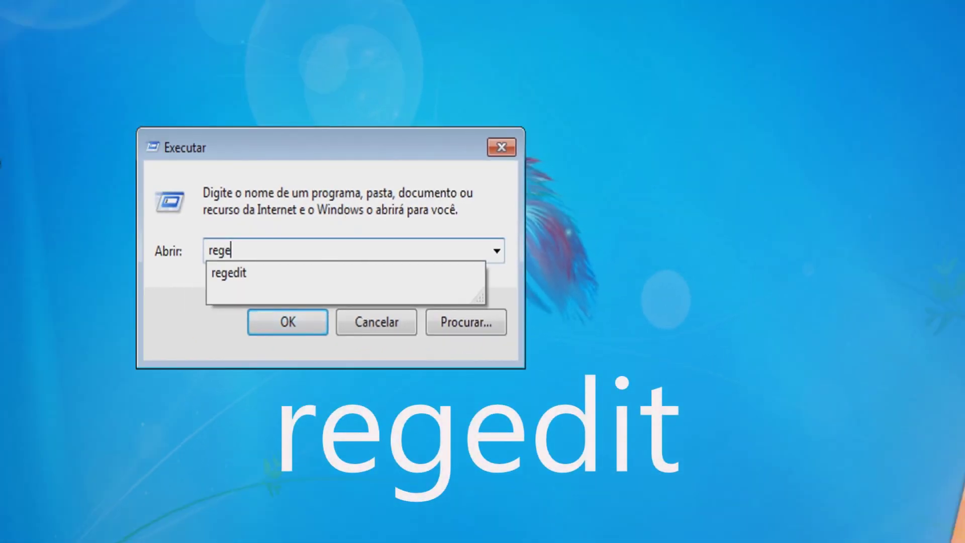
type("dit")
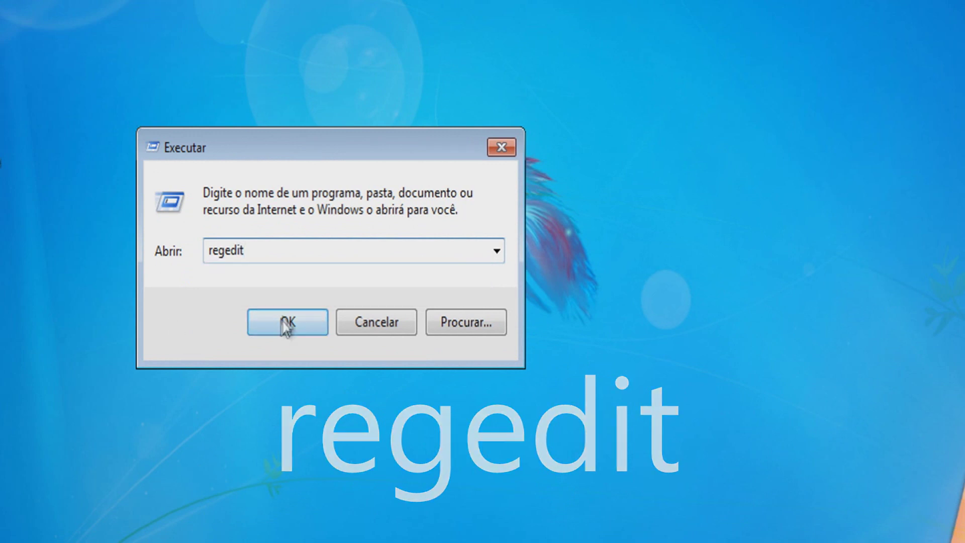
left_click(287, 323)
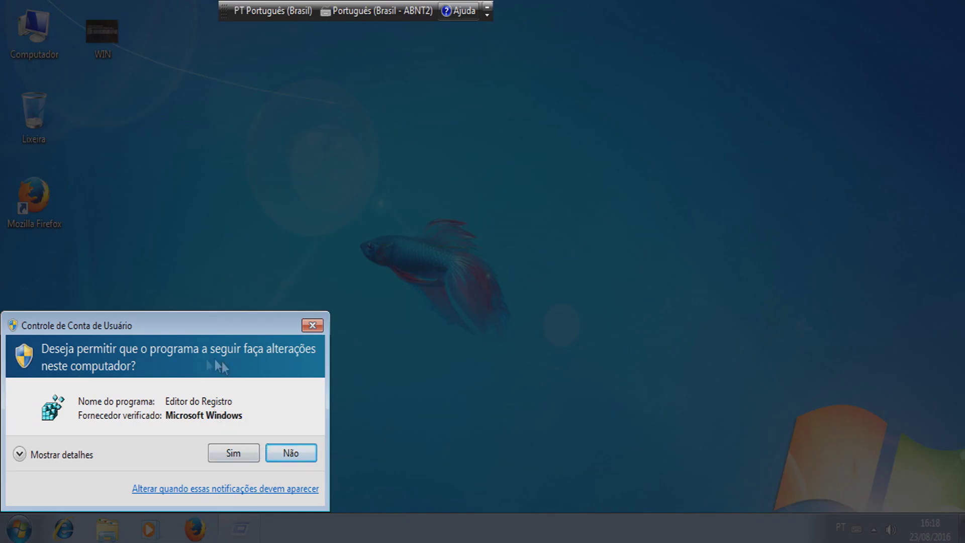
left_click(234, 453)
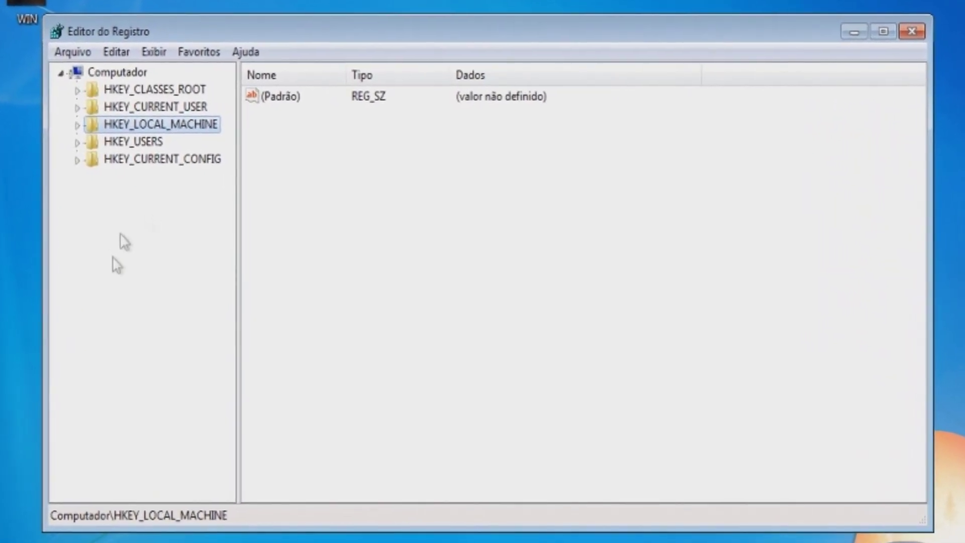
Expand the registry path HKEY_LOCAL_MACHINE\SYSTEM\ControlSet001\Control and select the Session Manager key.
left_click(306, 291)
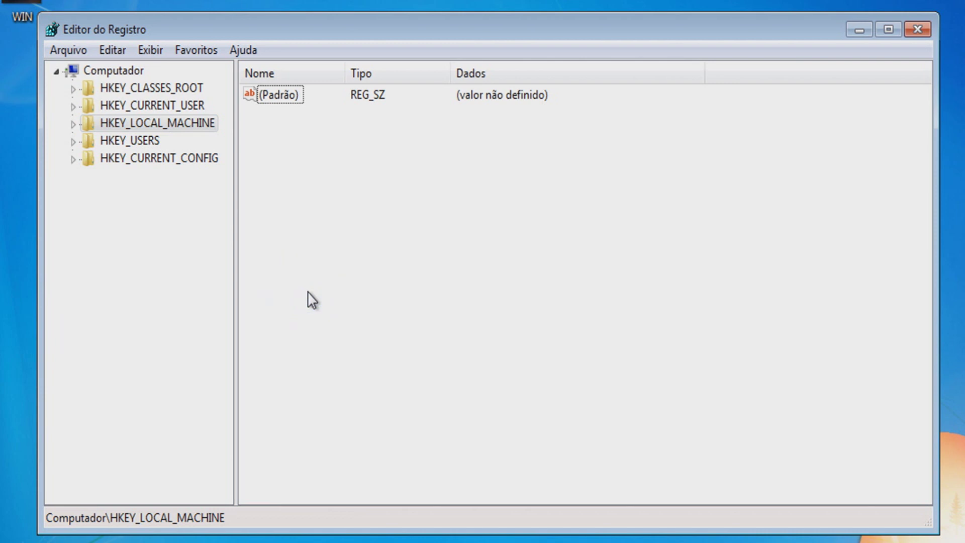
left_click(174, 218)
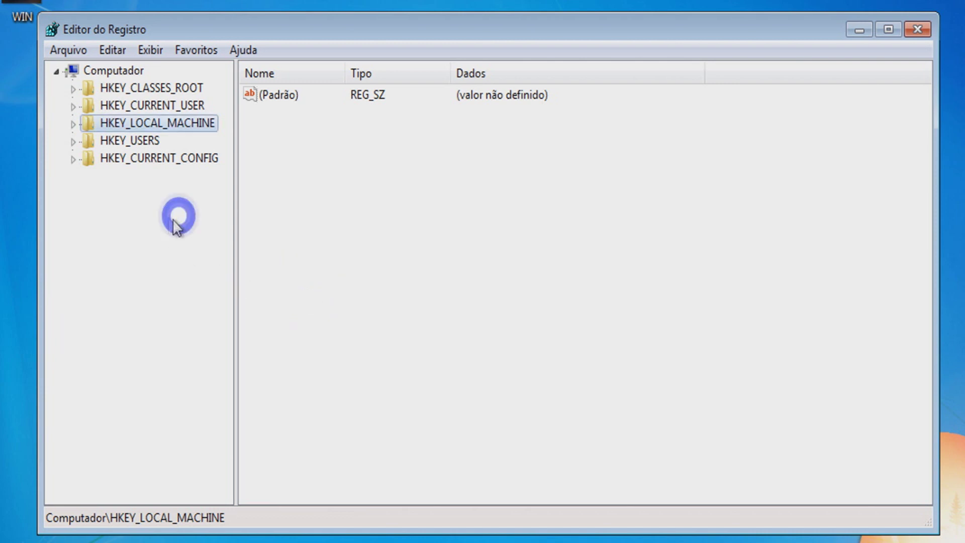
left_click(72, 124)
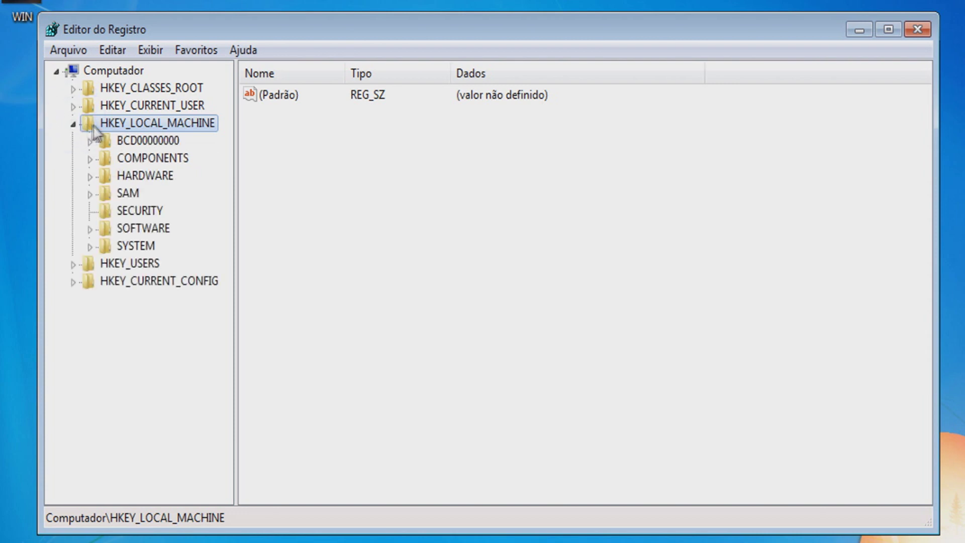
left_click(89, 246)
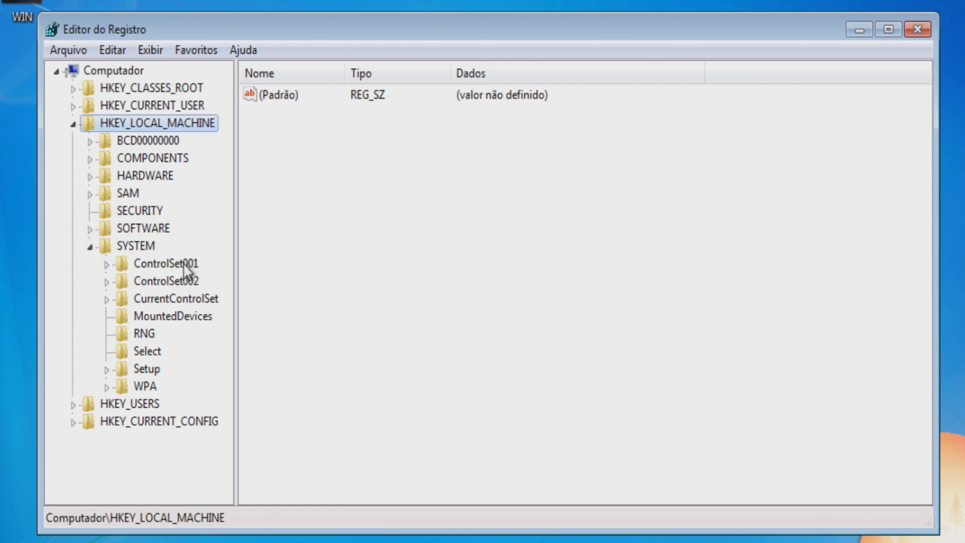
left_click(107, 263)
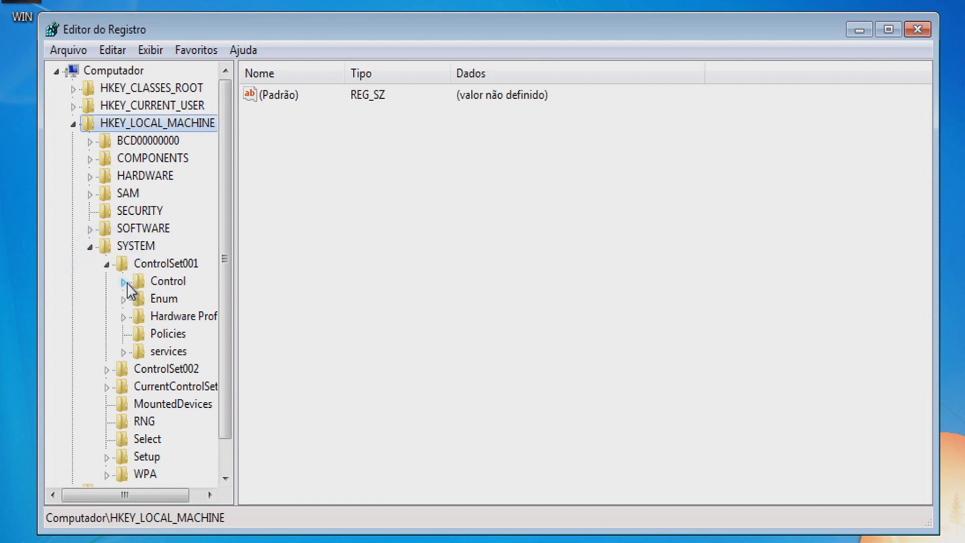
left_click(123, 283)
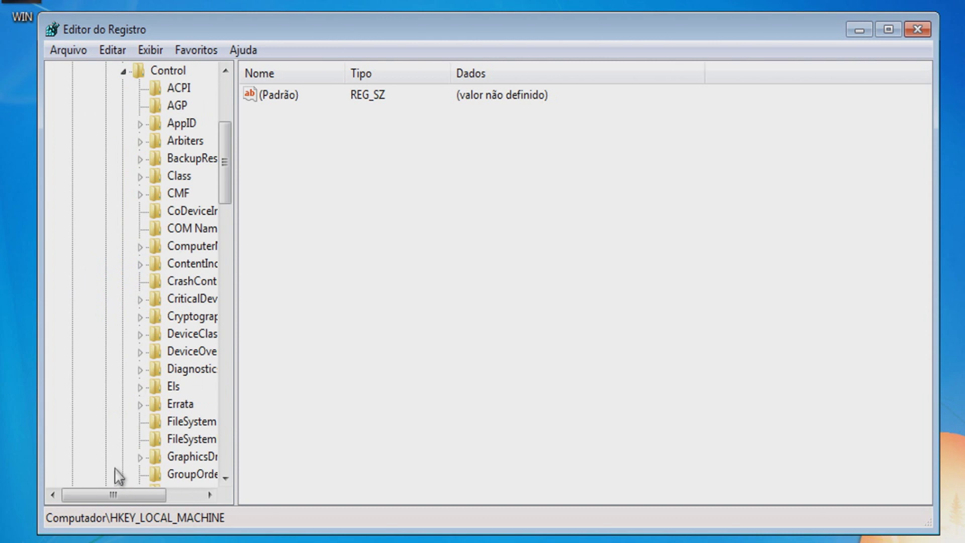
left_click_drag(101, 501, 134, 493)
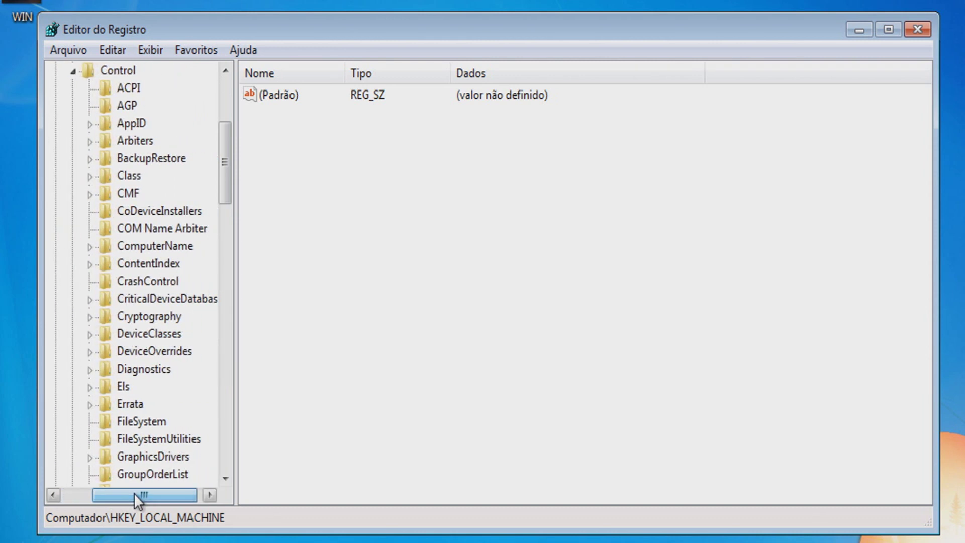
left_click_drag(226, 183, 231, 343)
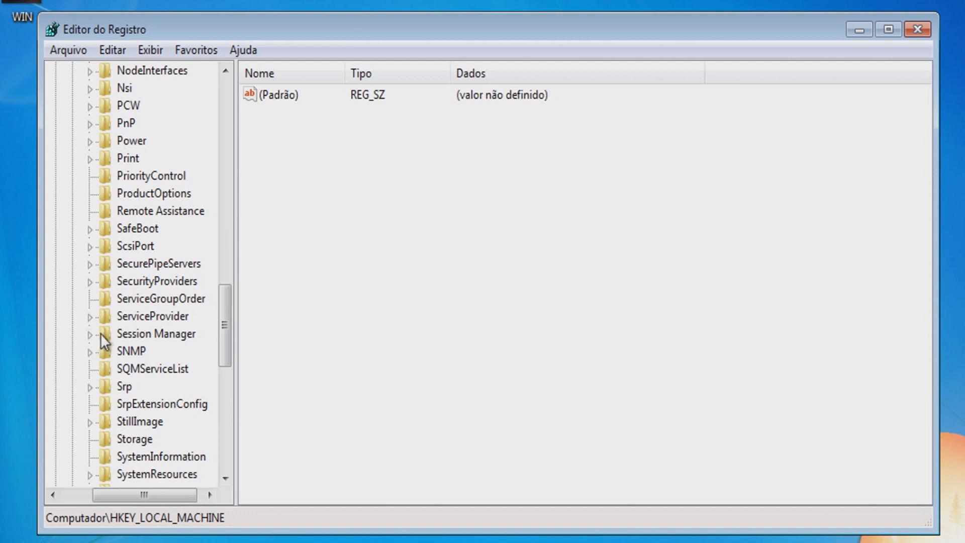
left_click(133, 333)
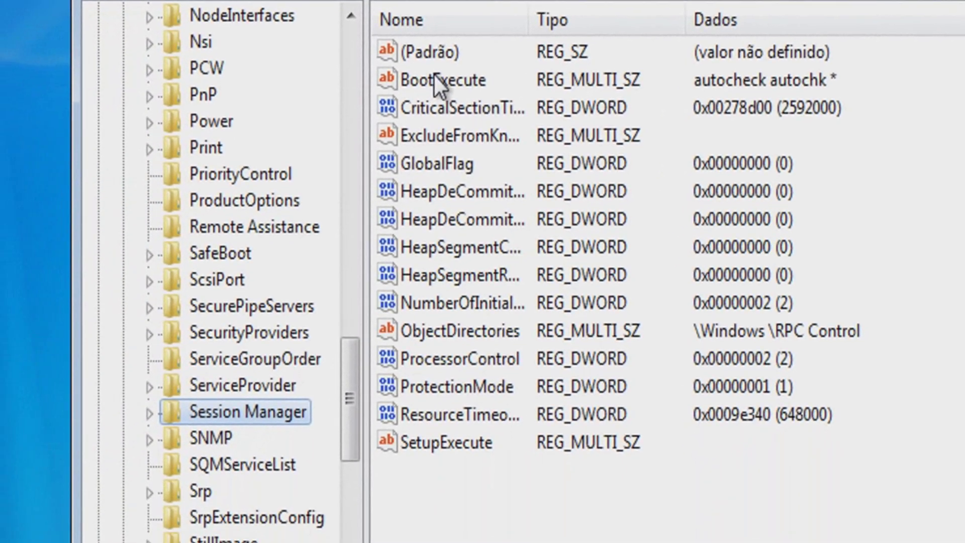
Set the BootExecute value data to "autocheck autochk", without the asterisk, and close the registry editor.
double_click(434, 76)
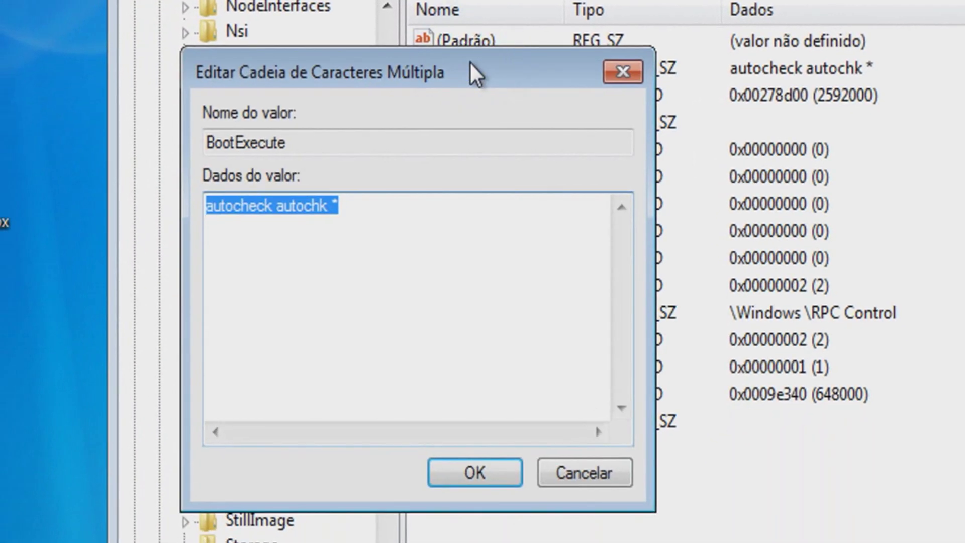
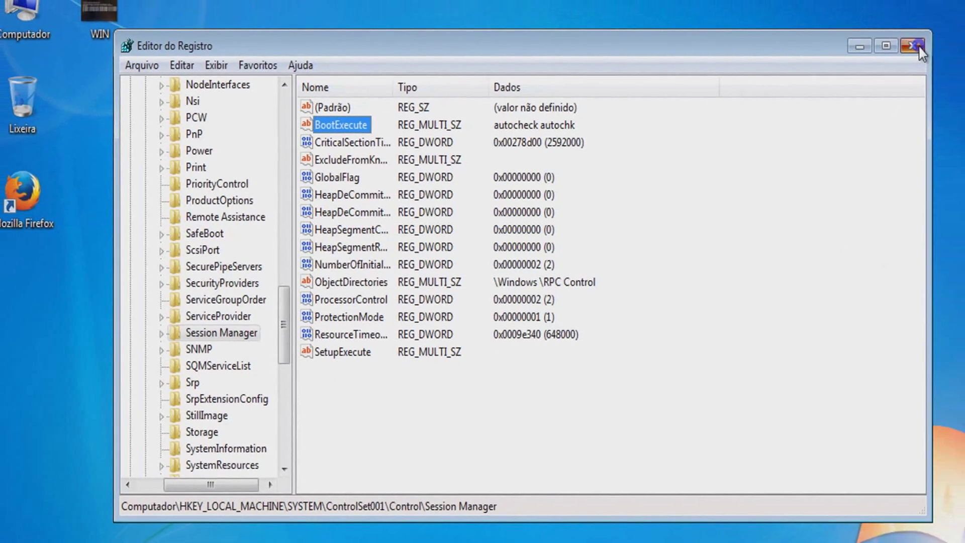
left_click(918, 47)
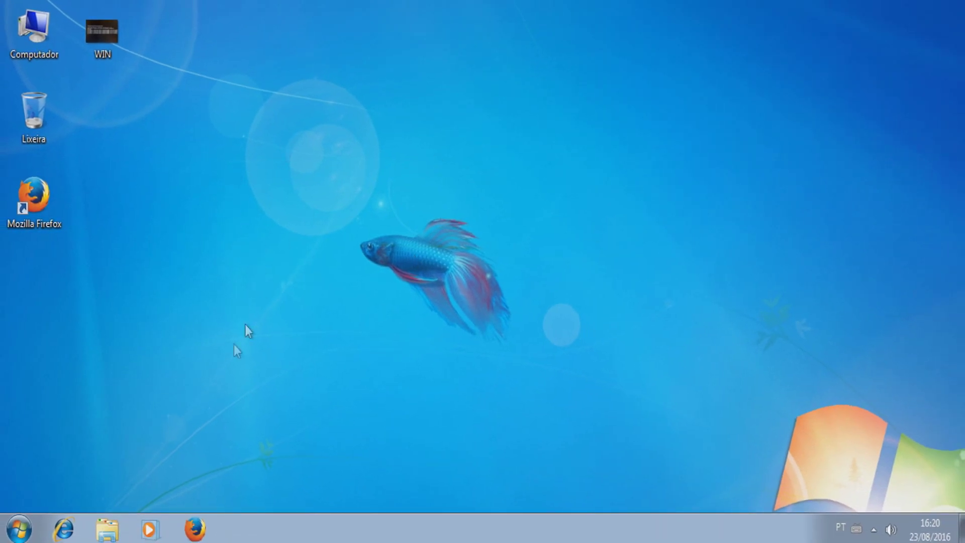
Open the computer's properties and go to the advanced system settings (Configurações avançadas do sistema).
left_click(11, 525)
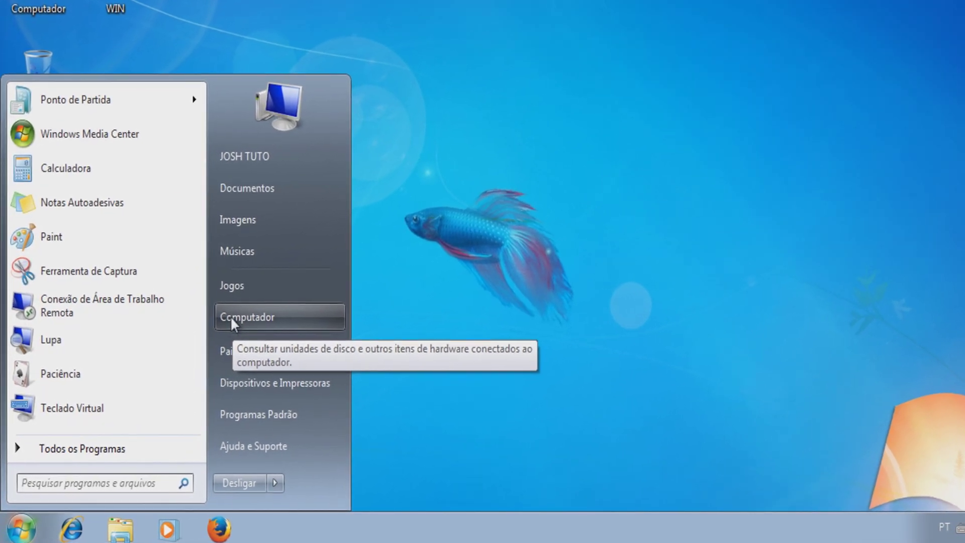
right_click(243, 314)
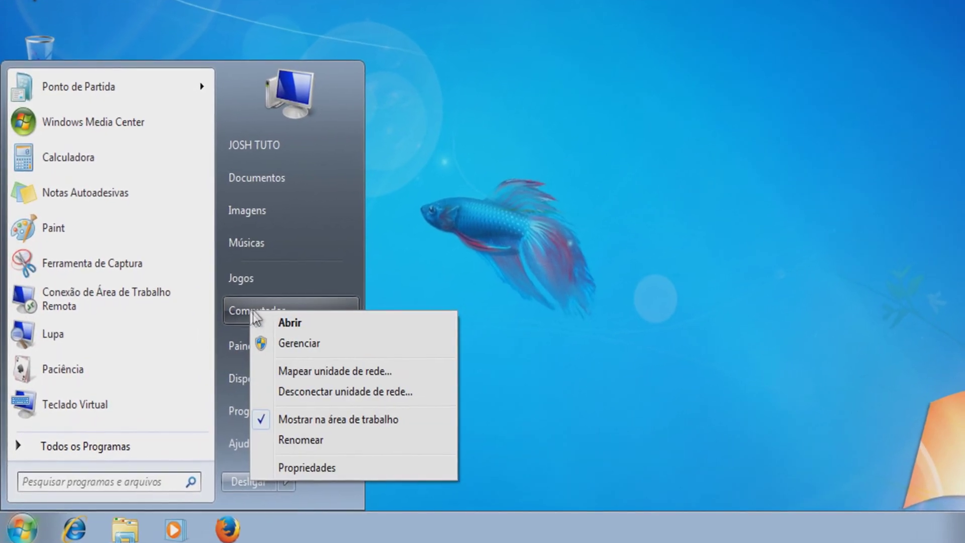
left_click(288, 465)
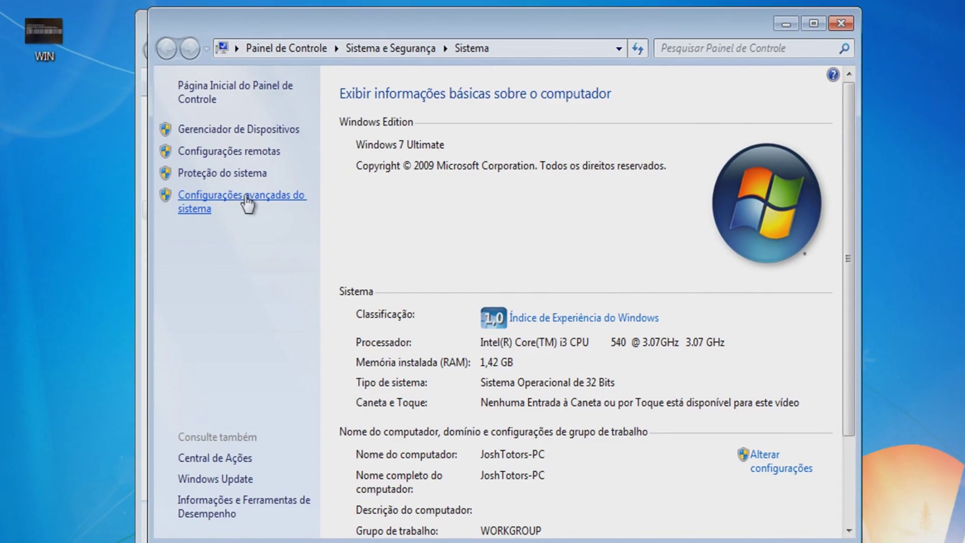
left_click(248, 202)
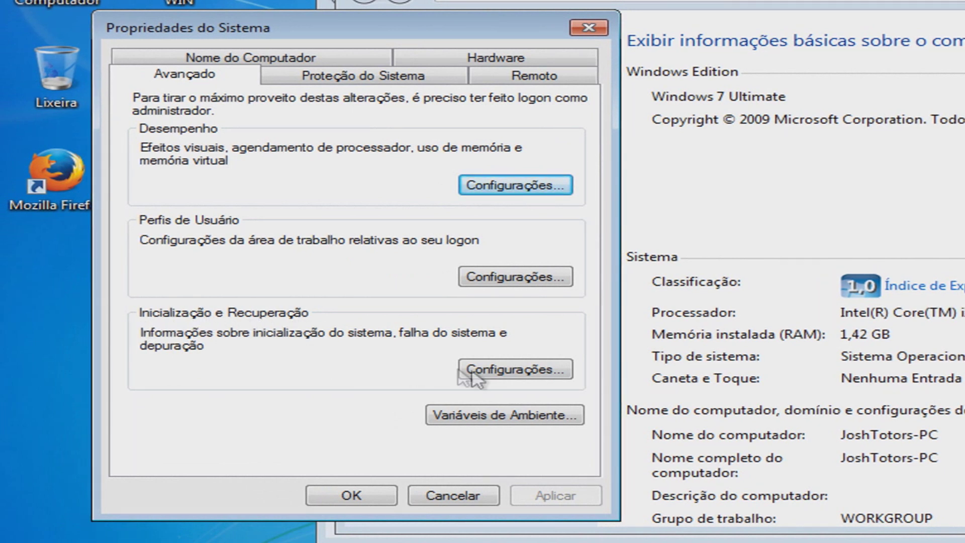
Disable "Gravar um evento no log do sistema" and "Reiniciar automaticamente" in Inicialização e Recuperação and accept the system properties.
left_click(500, 370)
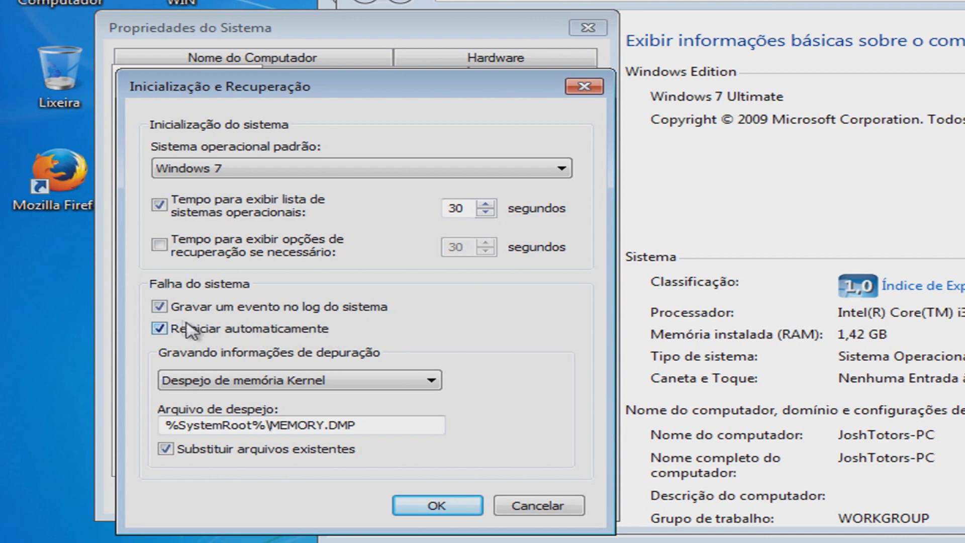
left_click(160, 306)
left_click(159, 328)
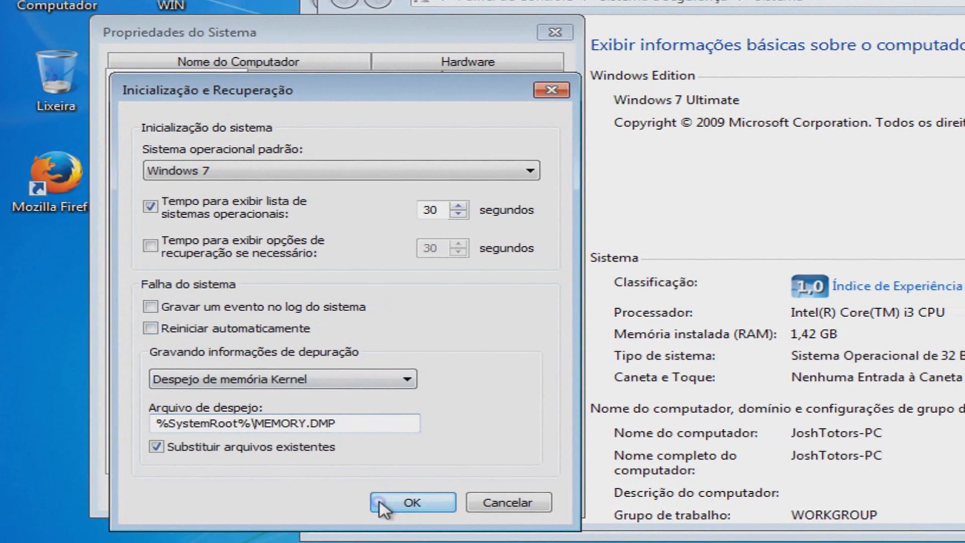
left_click(428, 505)
left_click(350, 496)
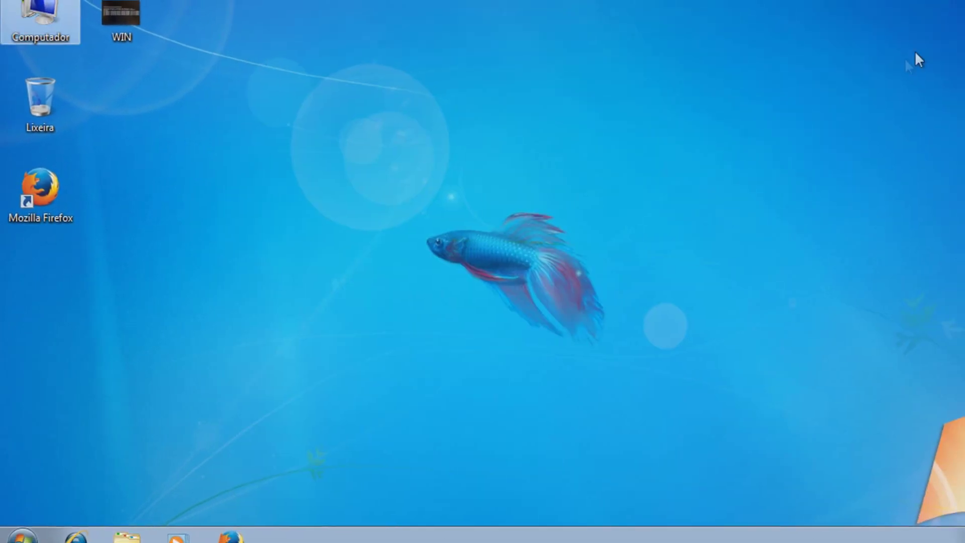
Reopen the WIN picture to review the disk-check message once more, and close the photo viewer.
left_click_drag(819, 78, 407, 422)
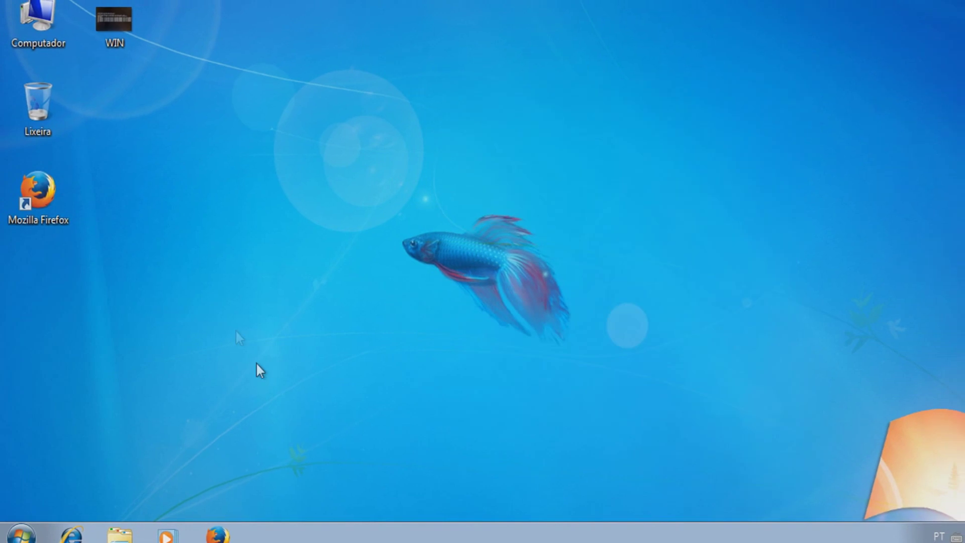
left_click(112, 14)
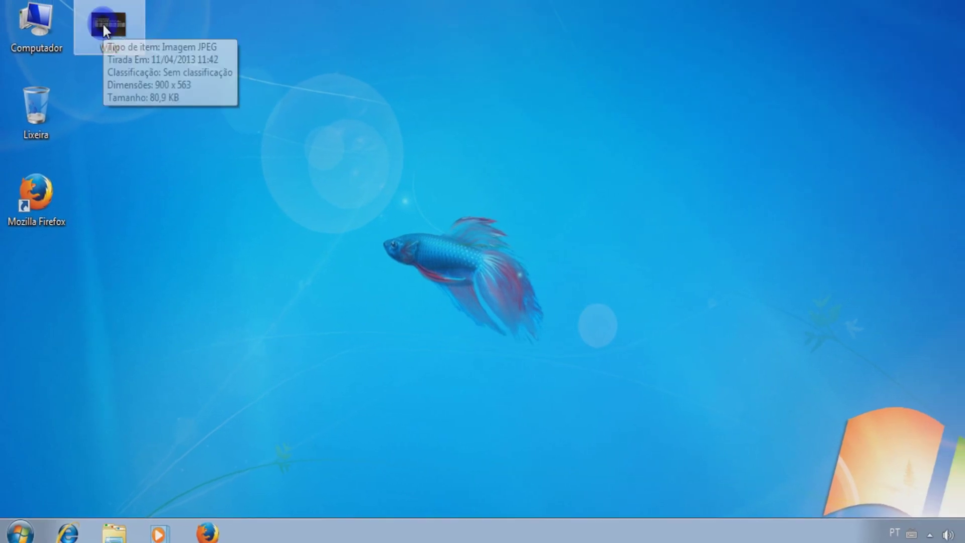
double_click(103, 25)
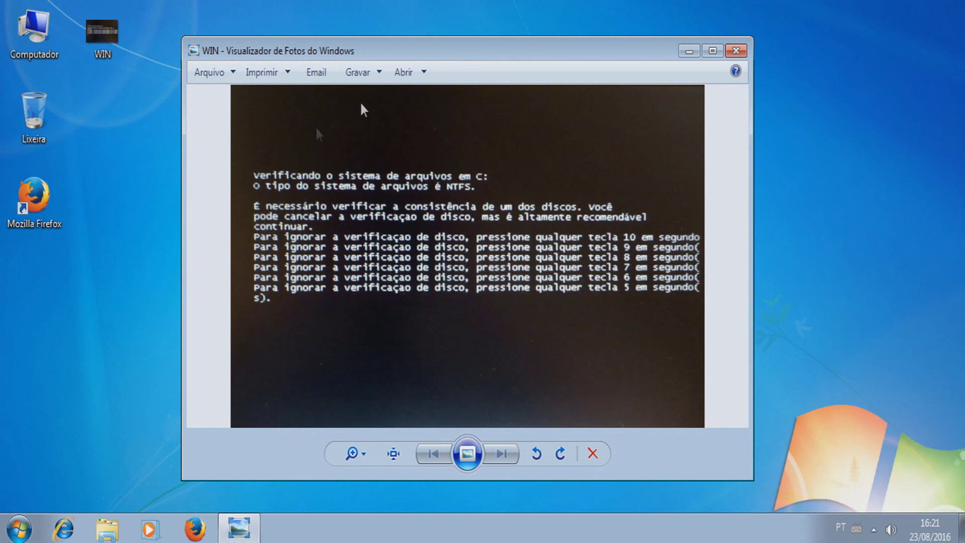
left_click(735, 51)
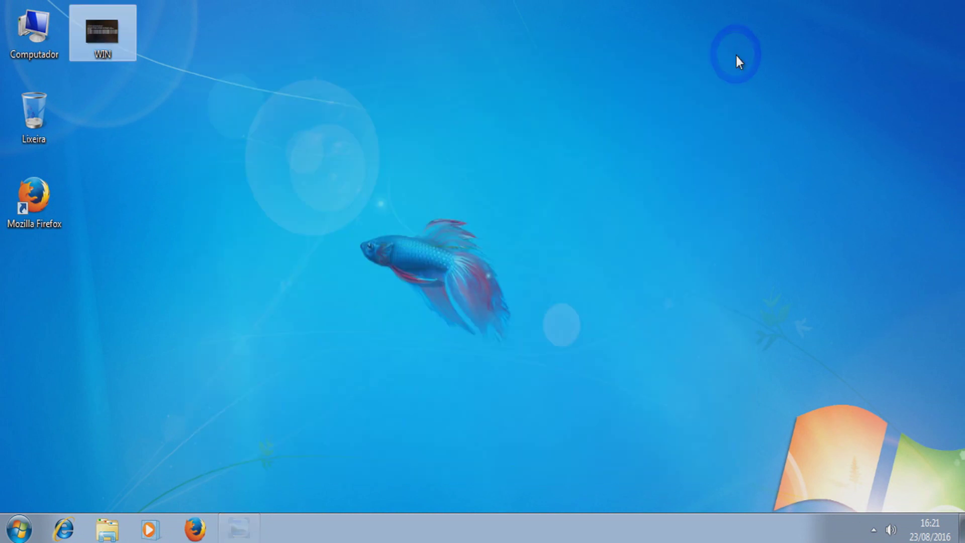